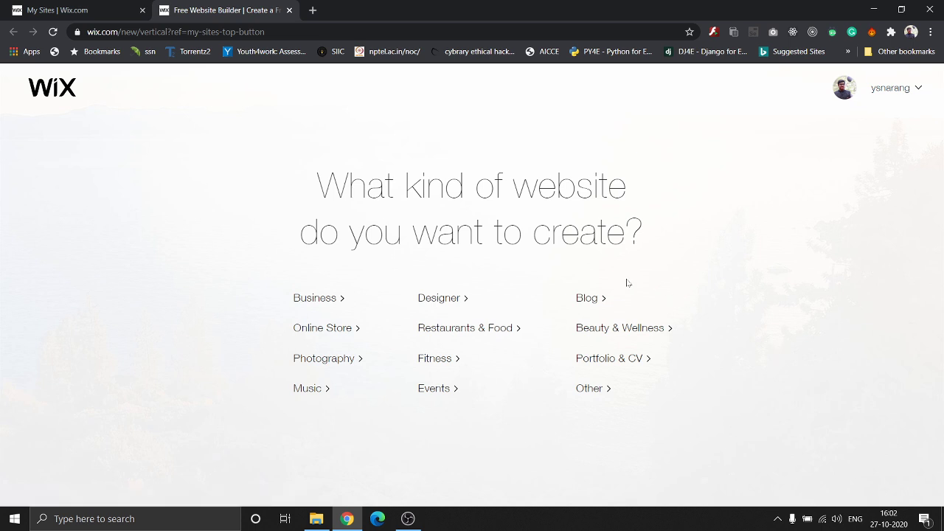
- Choose Blog as the kind of website to create
click(589, 301)
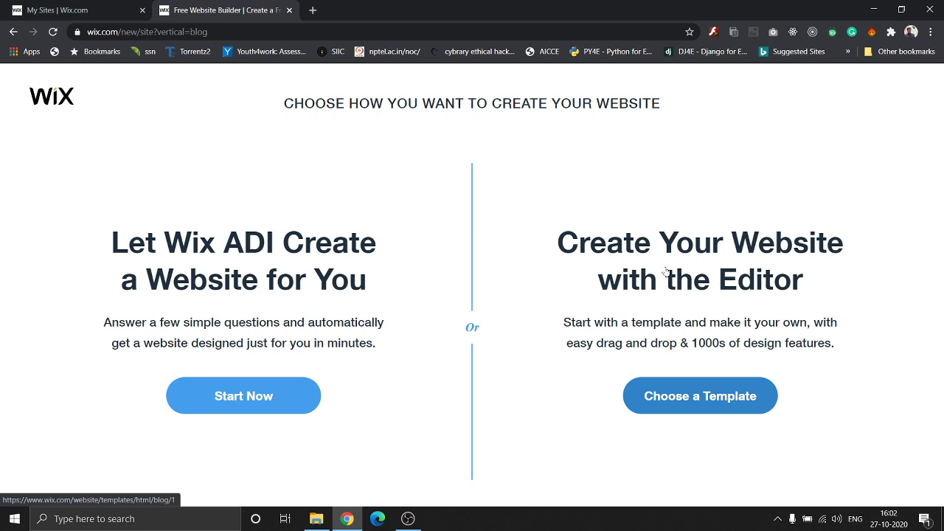
- Start from a template and scroll the Blog Website Templates gallery to the Travel Blog row
click(763, 393)
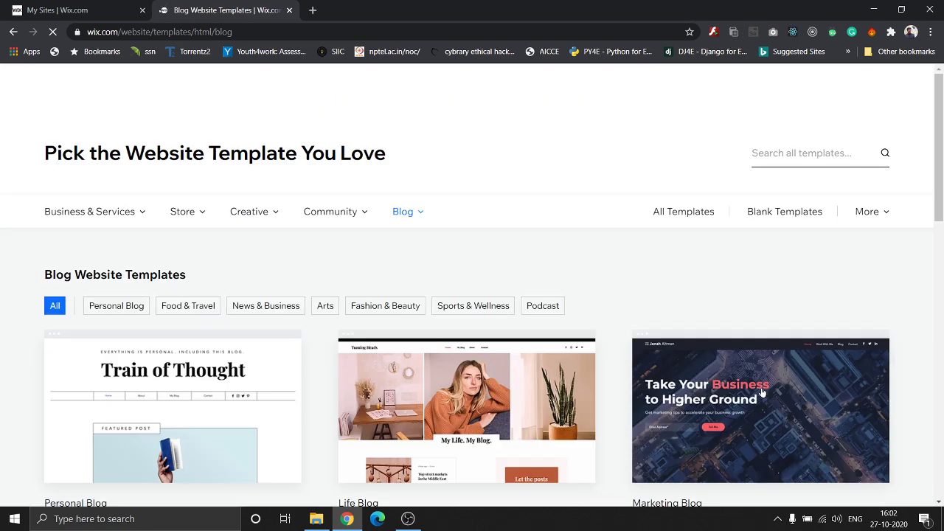
scroll(575, 255, down, 2)
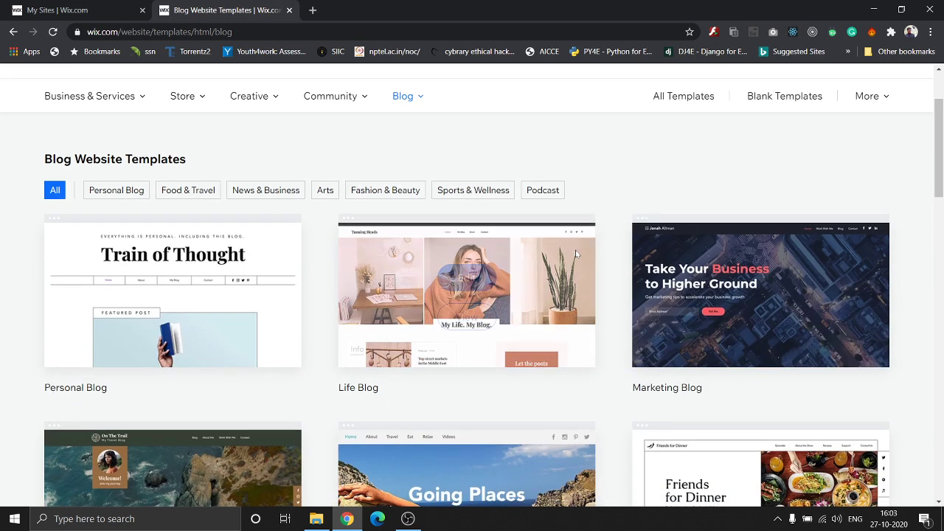
scroll(593, 366, down, 10)
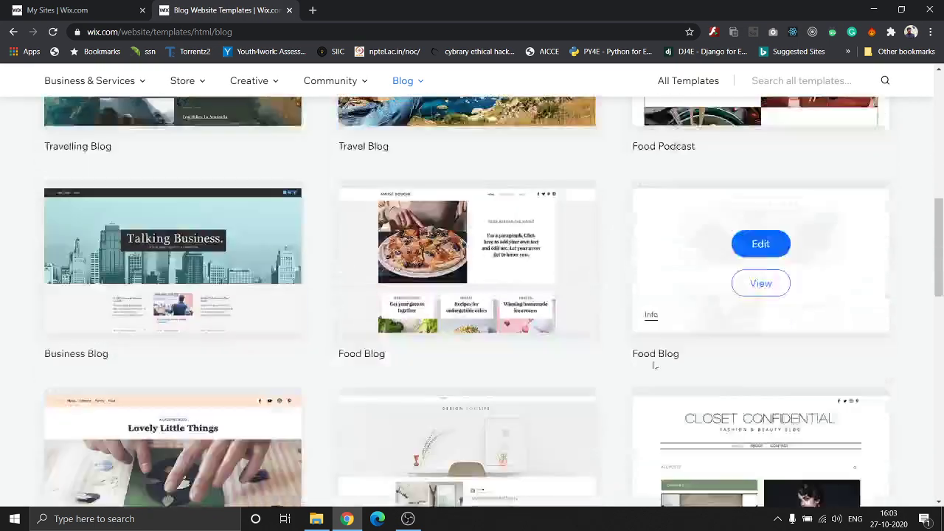
scroll(654, 366, up, 3)
scroll(654, 366, up, 8)
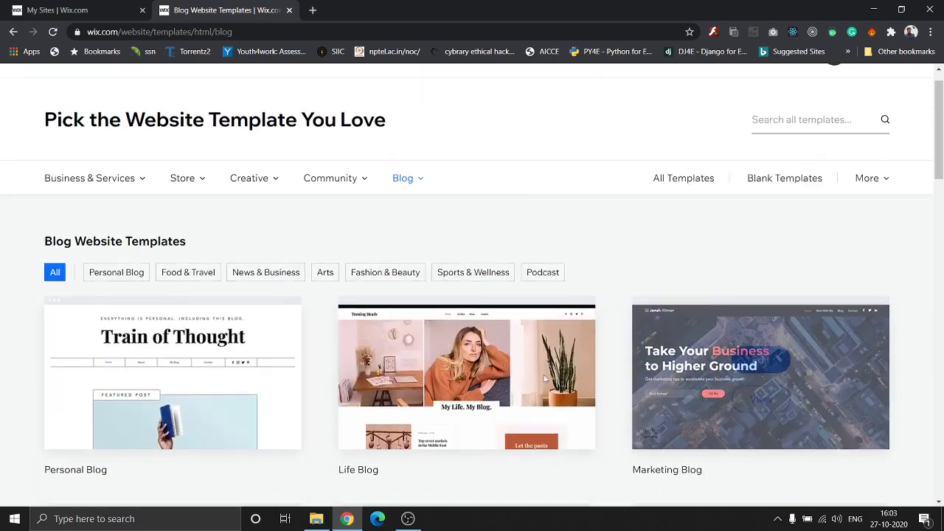
mouse_move(173, 385)
mouse_move(472, 372)
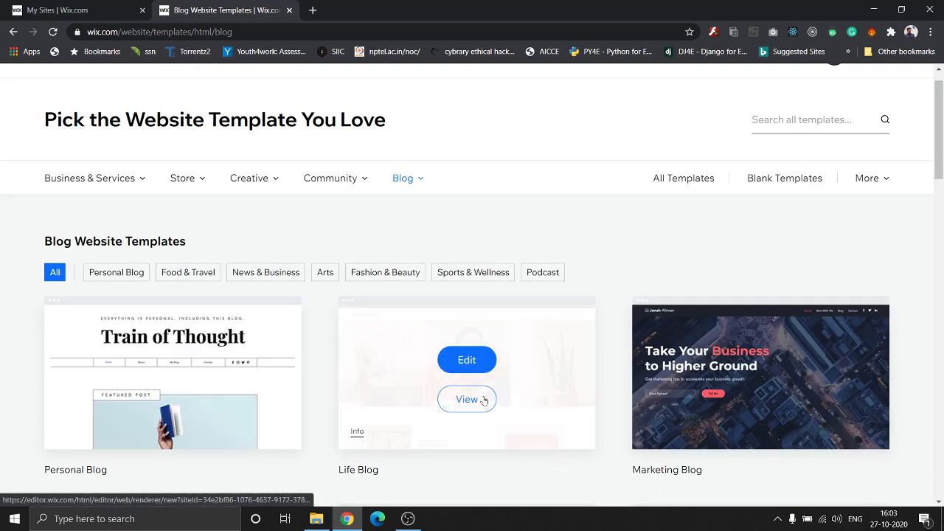
scroll(505, 394, down, 4)
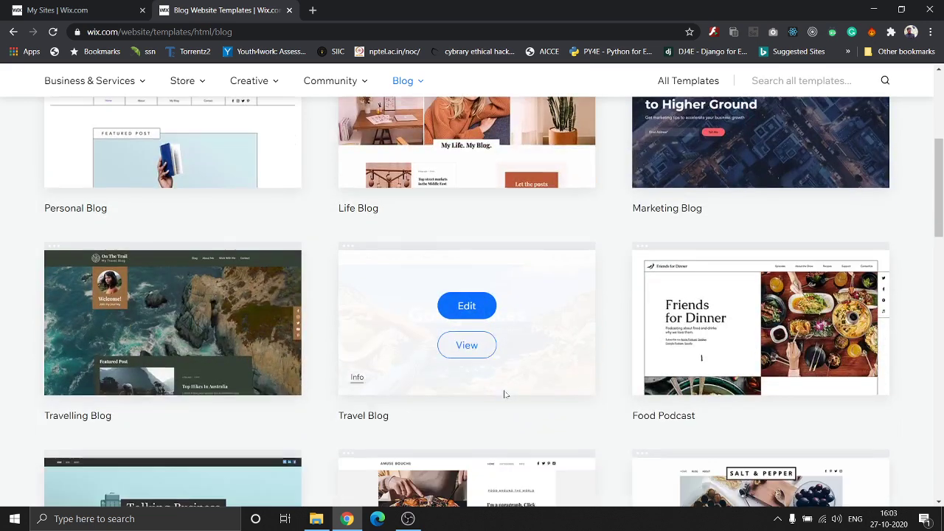
- Preview the Travel Blog template 'Going Places' and scroll through its home page
click(466, 345)
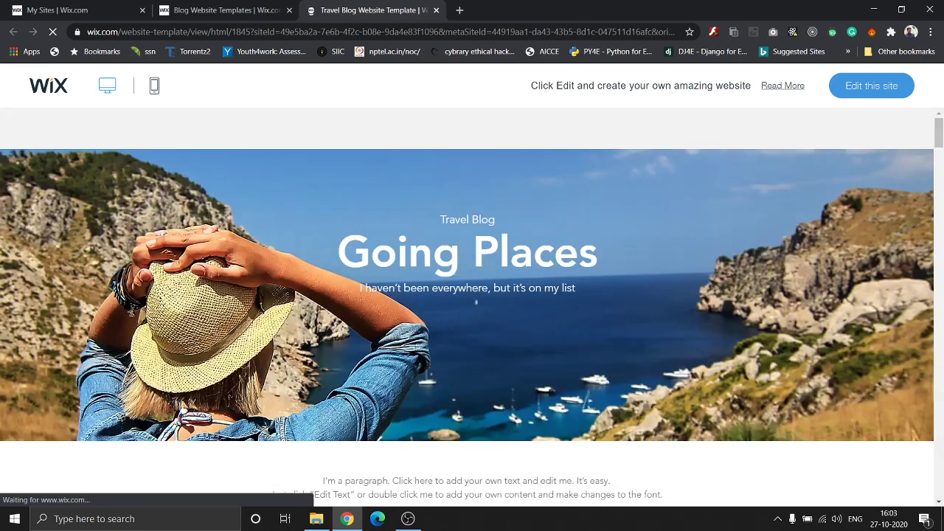
scroll(656, 148, down, 2)
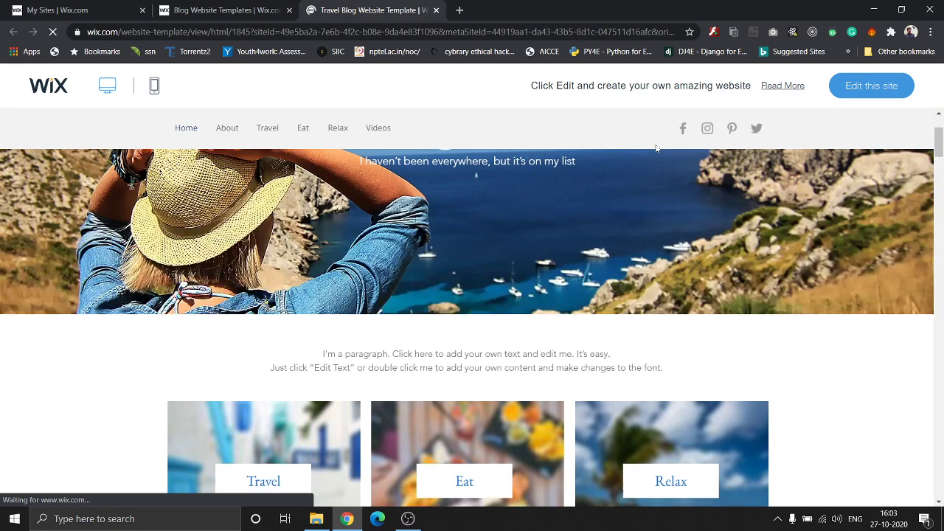
scroll(656, 147, down, 7)
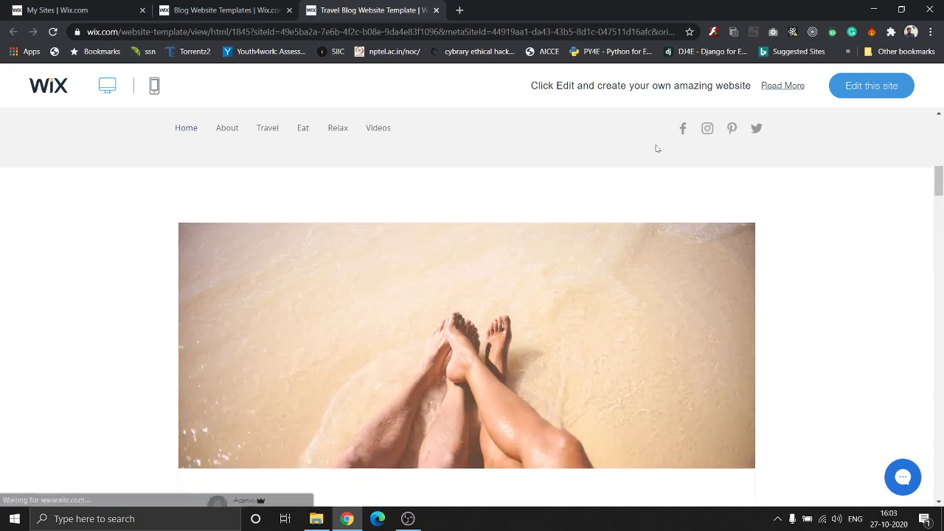
scroll(657, 148, down, 10)
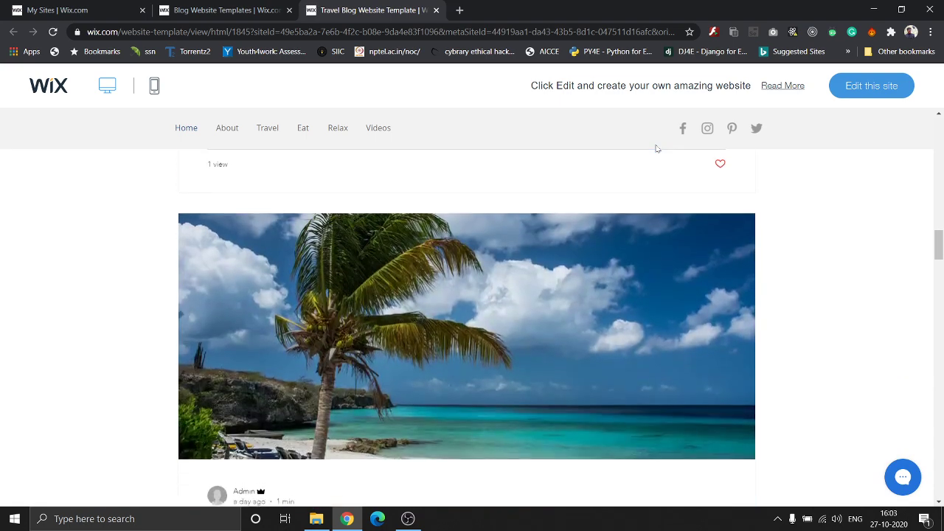
scroll(657, 149, down, 10)
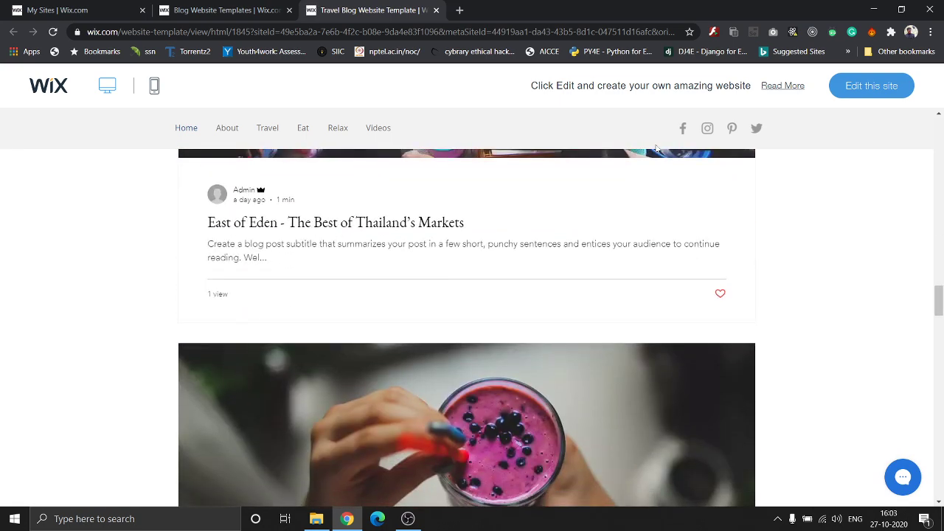
scroll(656, 149, down, 10)
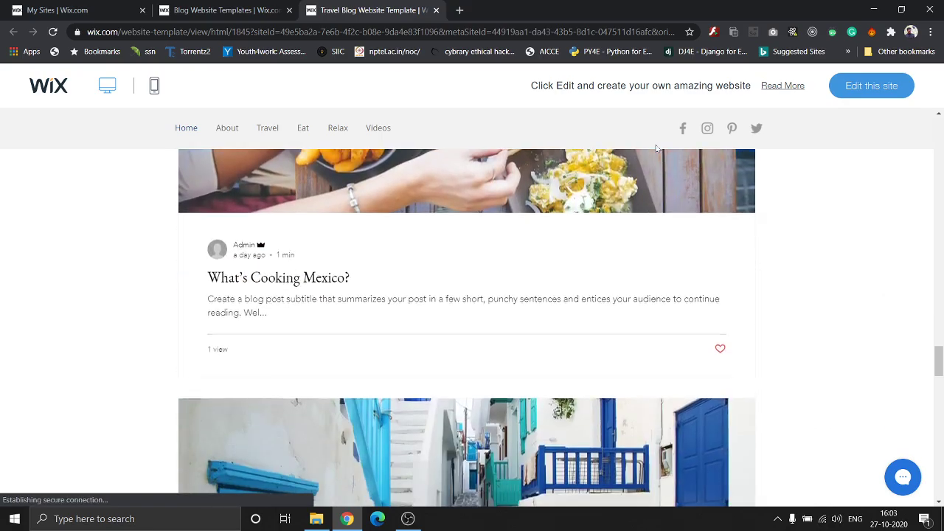
scroll(656, 148, up, 20)
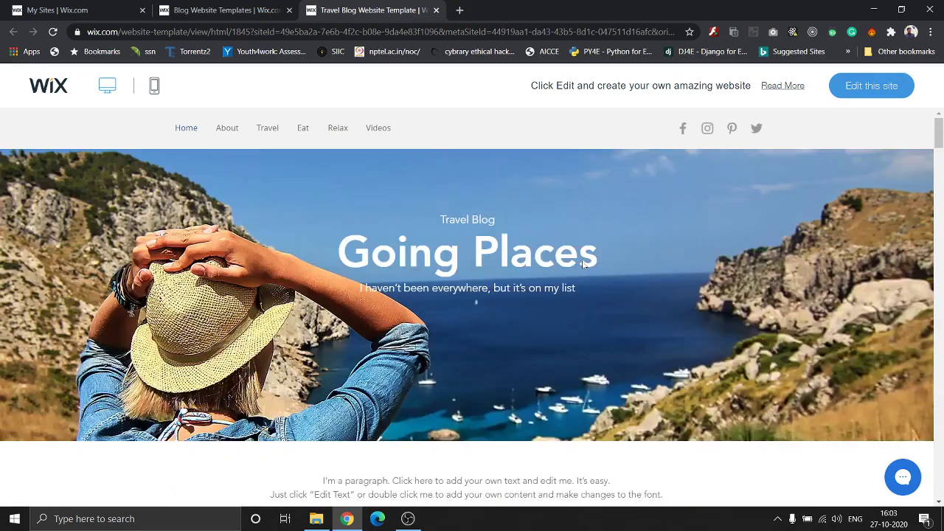
scroll(537, 311, down, 10)
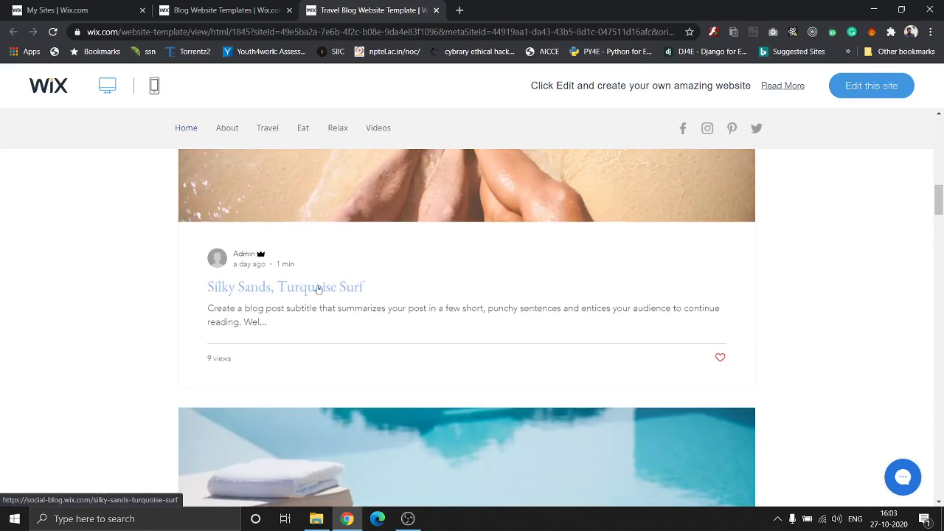
- Open the 'Silky Sands, Turquoise Surf' sample post and scroll through it
click(318, 288)
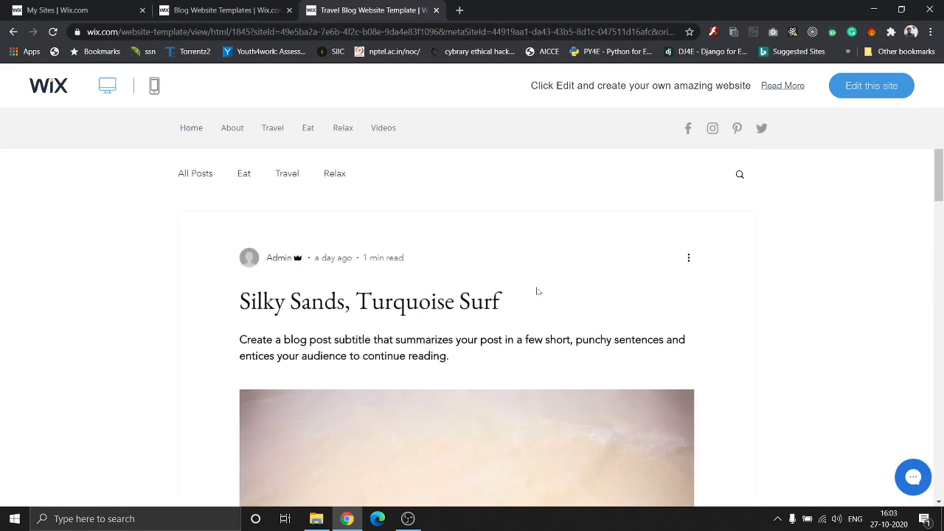
scroll(542, 291, down, 6)
scroll(542, 292, down, 7)
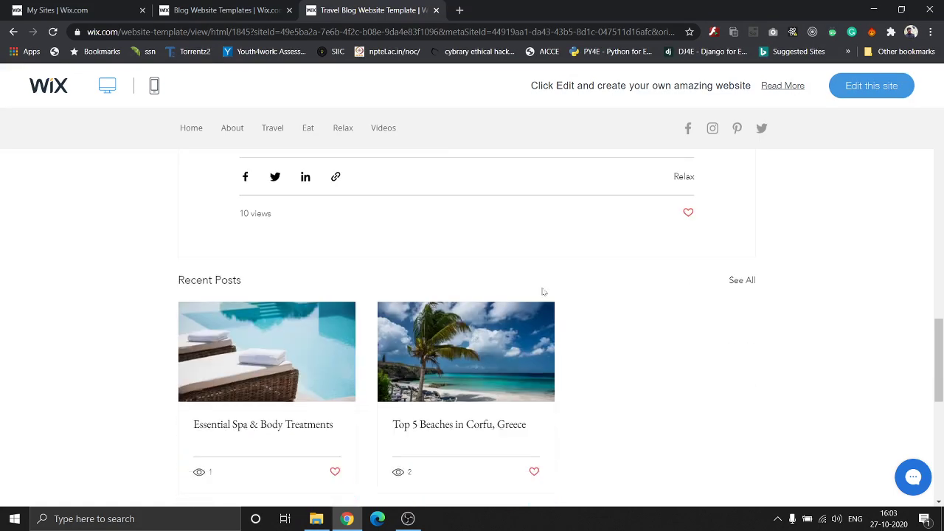
scroll(542, 292, up, 8)
scroll(542, 291, up, 5)
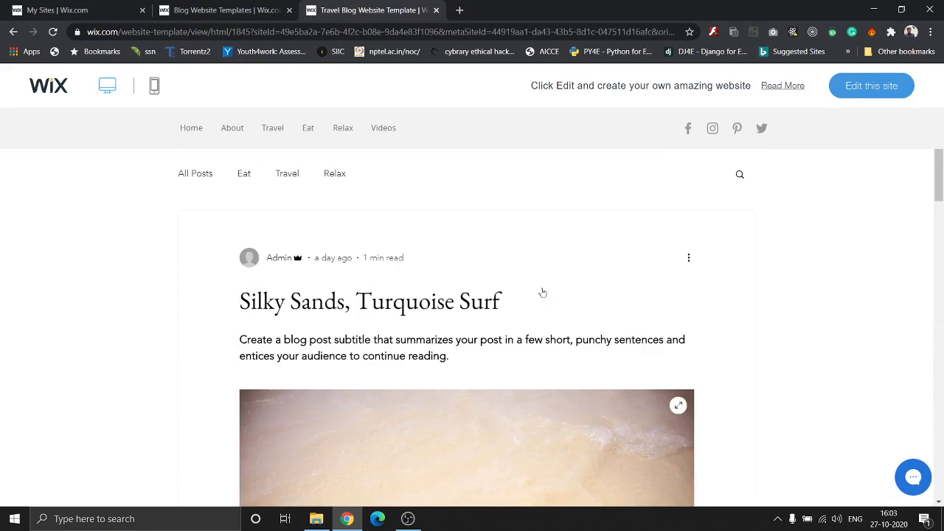
- Switch the Going Places preview to the mobile layout and scroll through it
click(156, 91)
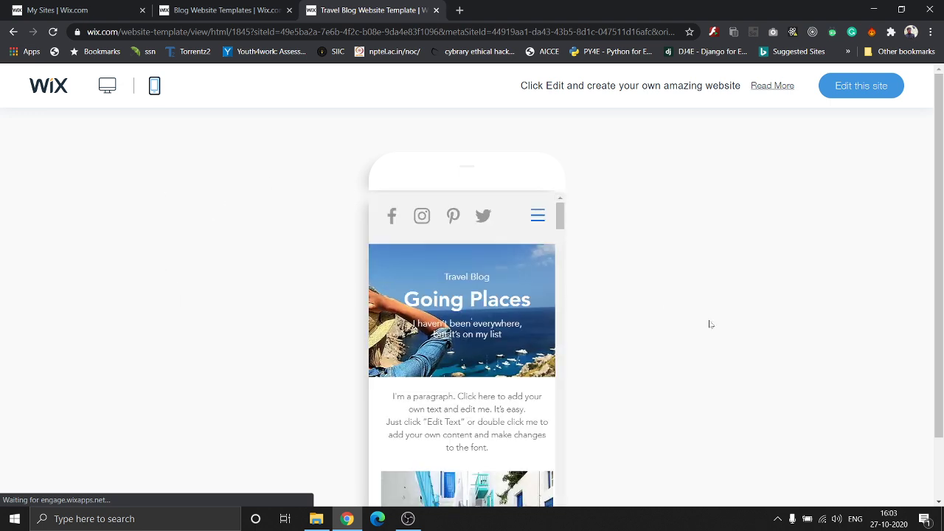
scroll(710, 325, down, 1)
scroll(497, 355, down, 6)
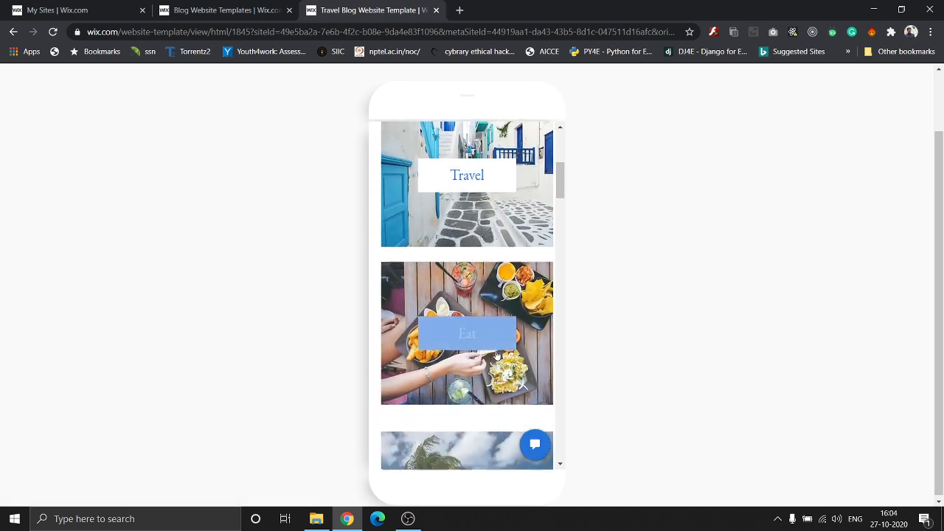
scroll(462, 301, down, 3)
scroll(461, 302, down, 3)
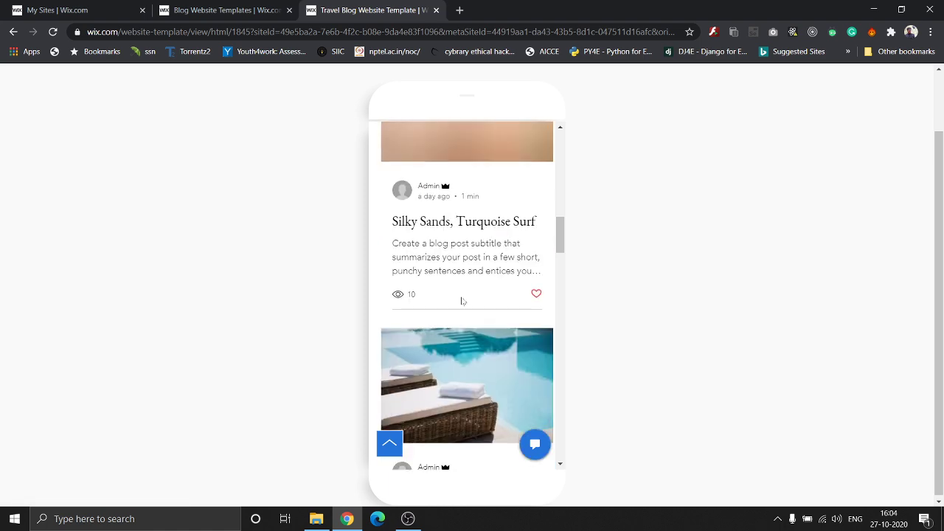
scroll(462, 301, down, 2)
scroll(461, 302, up, 15)
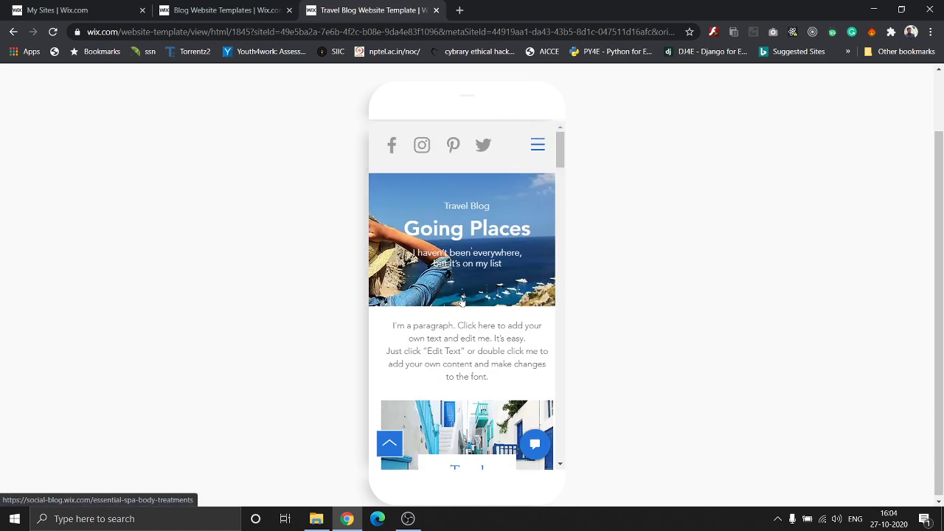
scroll(355, 142, up, 1)
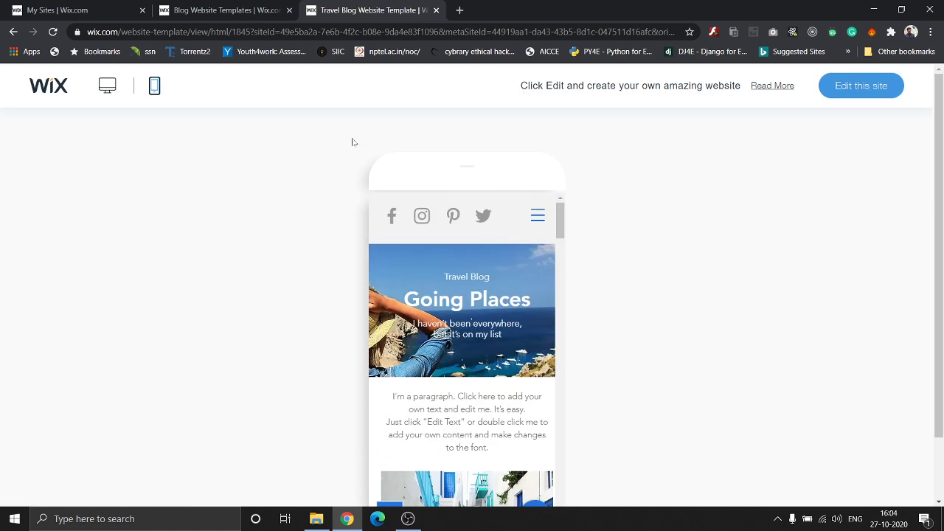
- Return to the full-width desktop view and load Going Places in the Editor on its Home page
click(111, 90)
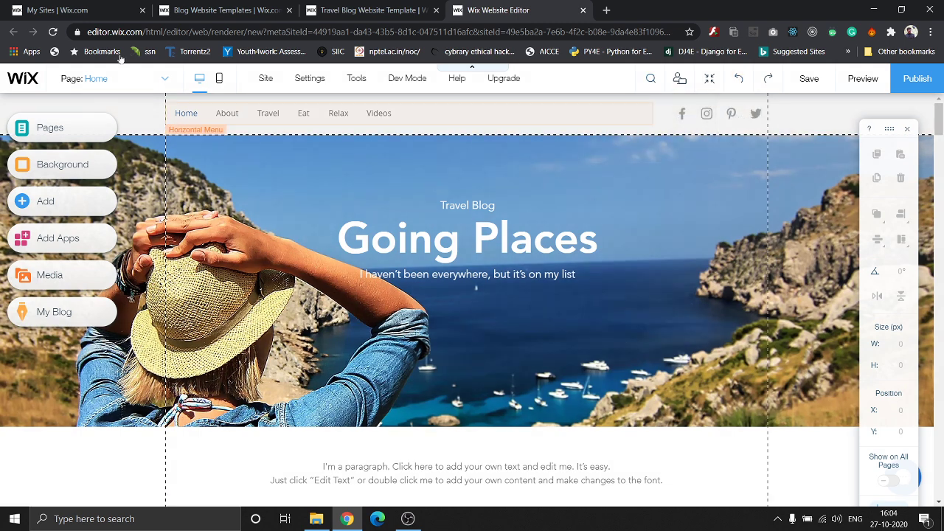
click(143, 85)
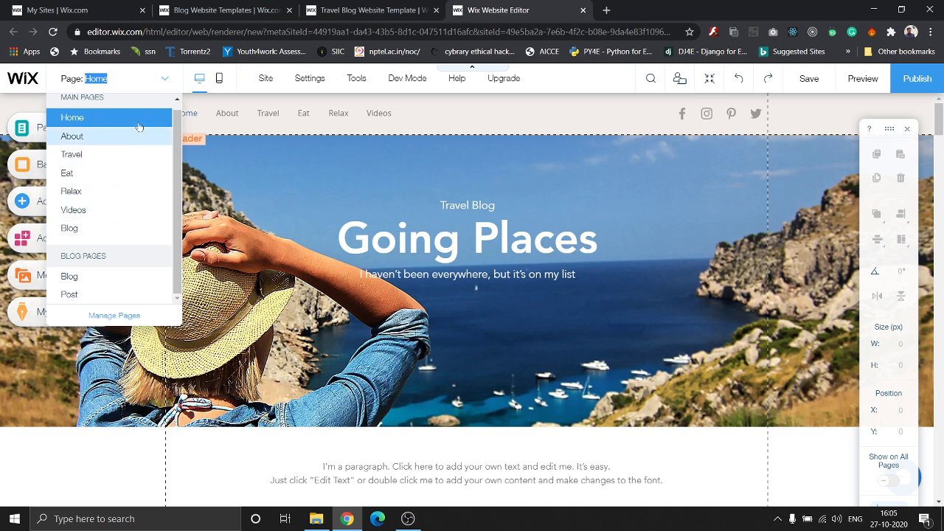
click(135, 83)
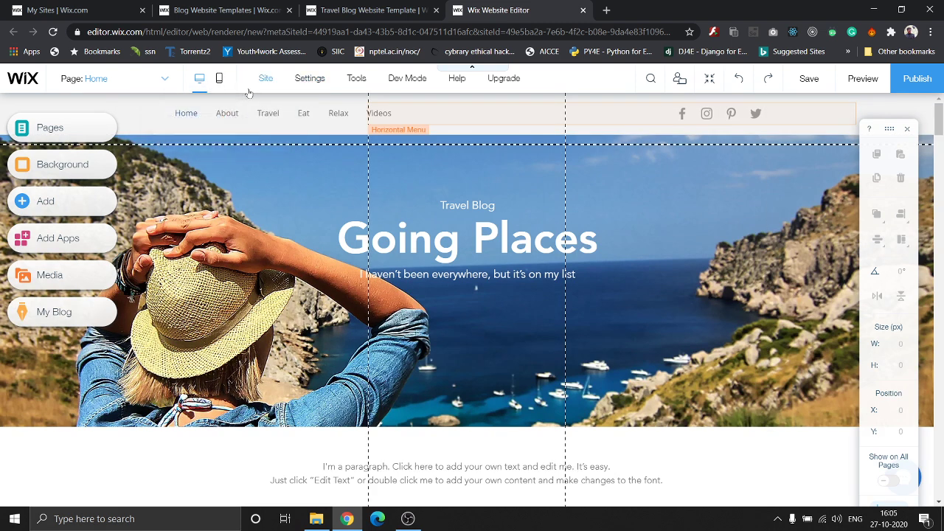
mouse_move(261, 87)
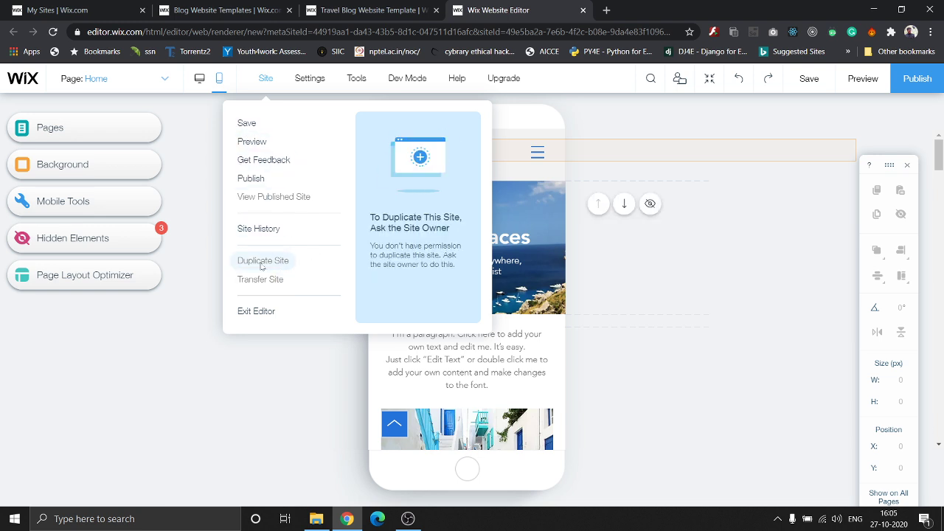
click(199, 80)
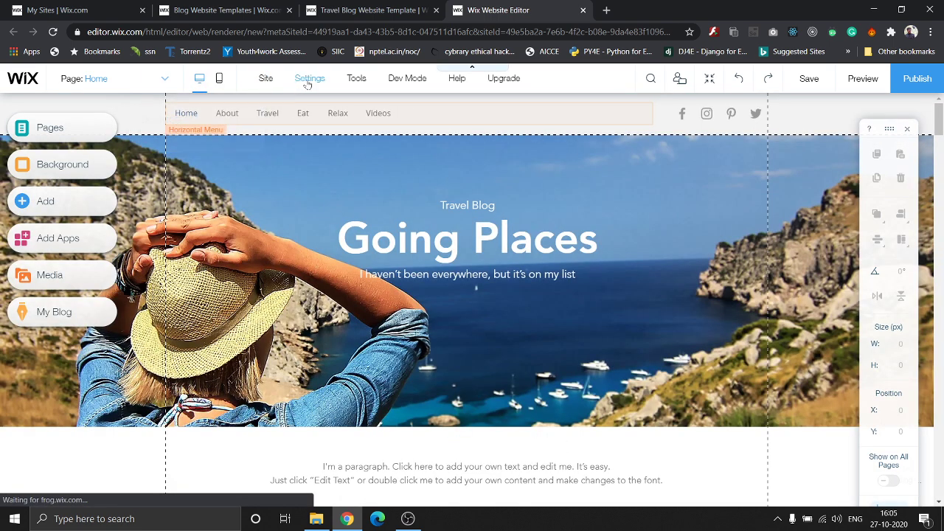
mouse_move(308, 82)
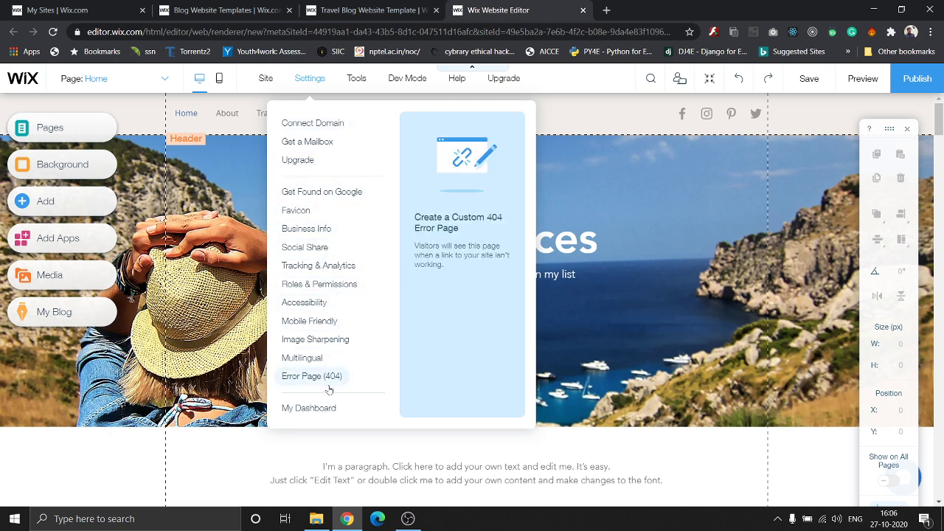
mouse_move(367, 88)
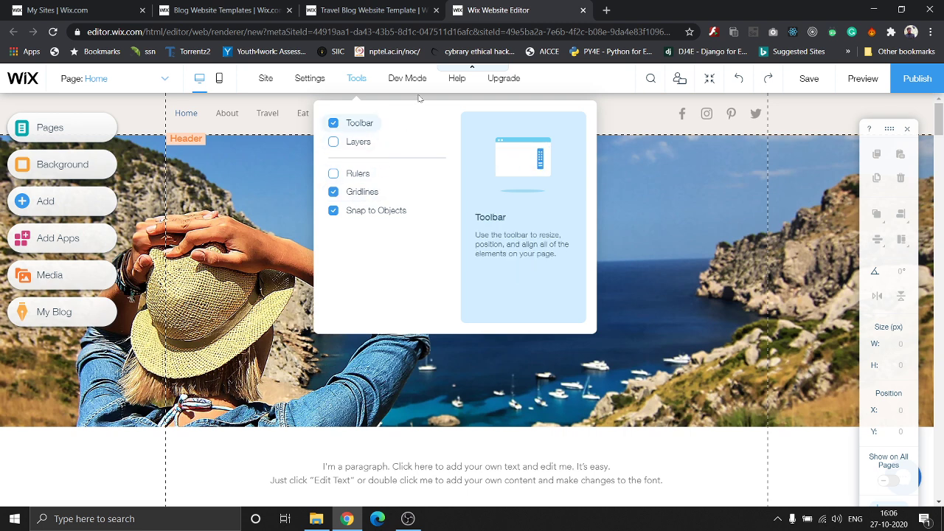
mouse_move(415, 83)
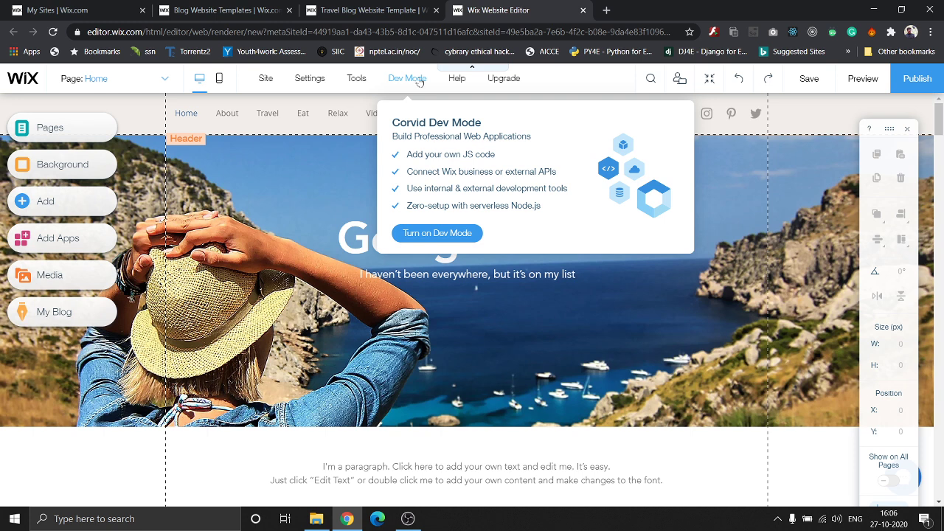
mouse_move(451, 81)
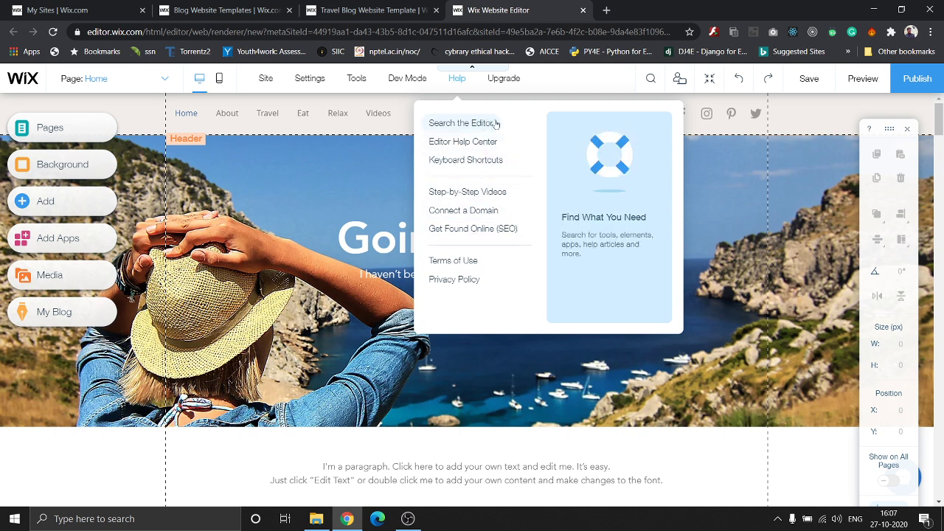
- Show the Pages panel listing Home, About, Travel, Eat, Relax, Videos and Blog
mouse_move(507, 88)
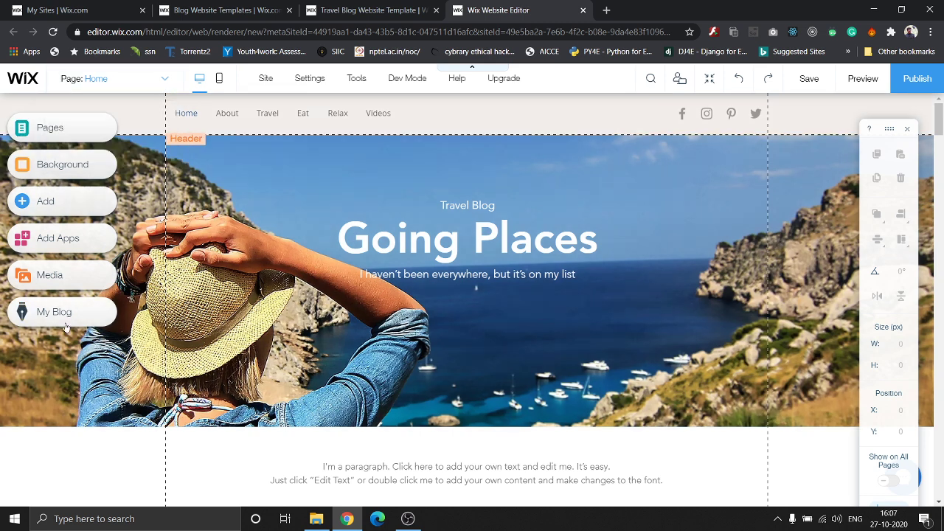
click(23, 131)
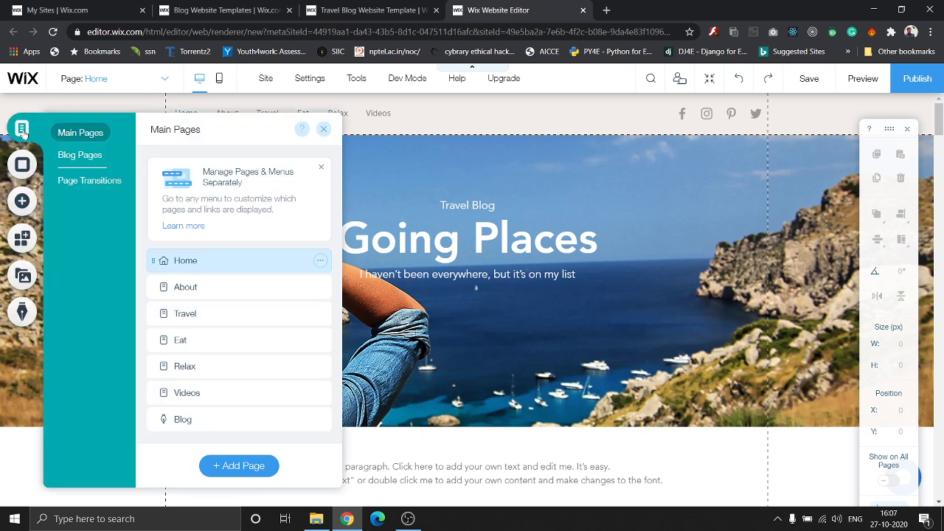
- Change the page transition from Out-In to Vertical, after trying Horizontal
click(91, 159)
click(92, 183)
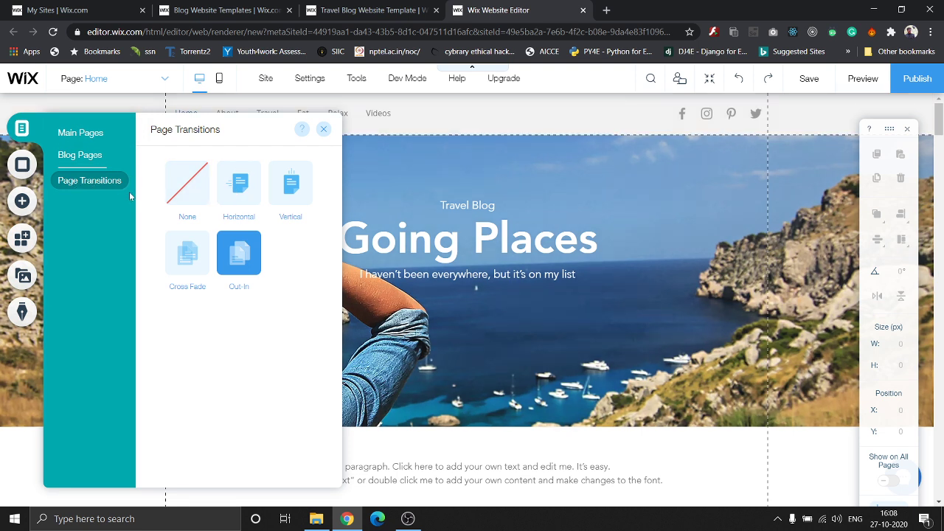
click(232, 201)
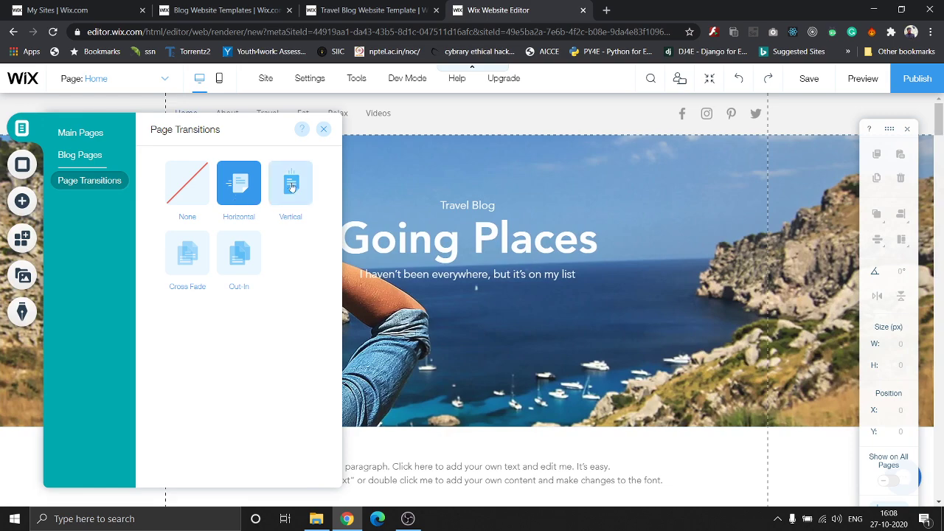
click(291, 187)
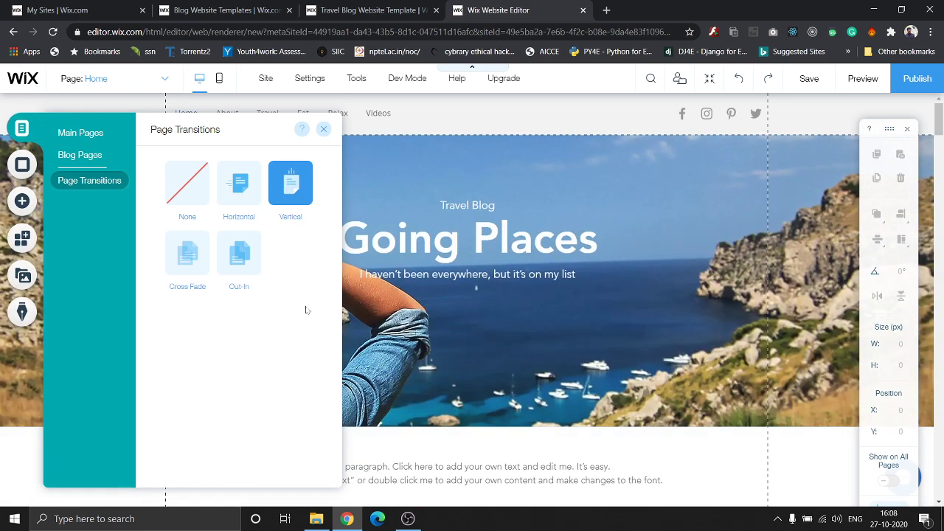
- Close the transition settings and look through the page background options
click(323, 129)
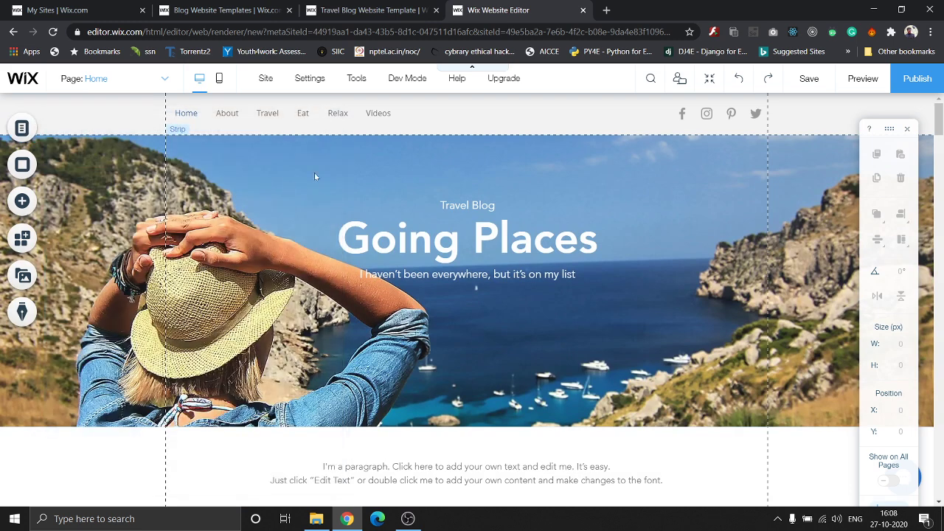
click(25, 169)
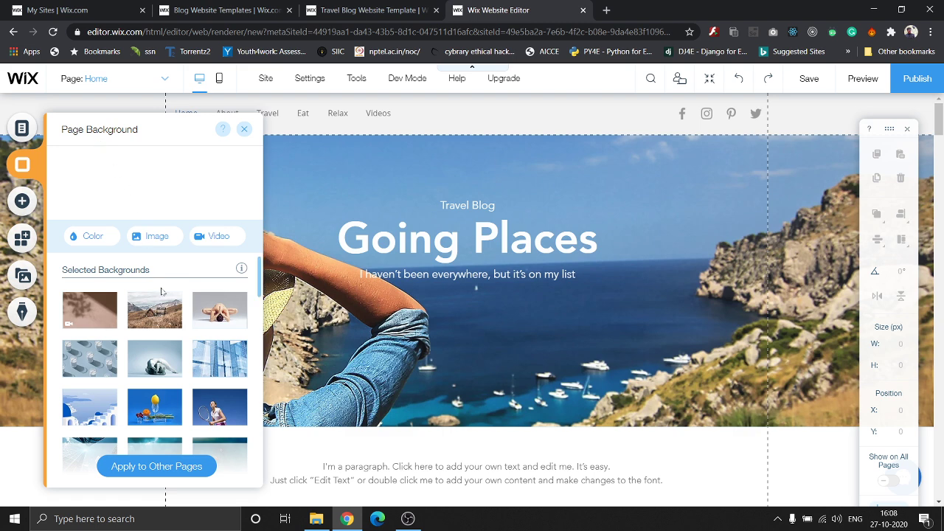
scroll(161, 292, down, 10)
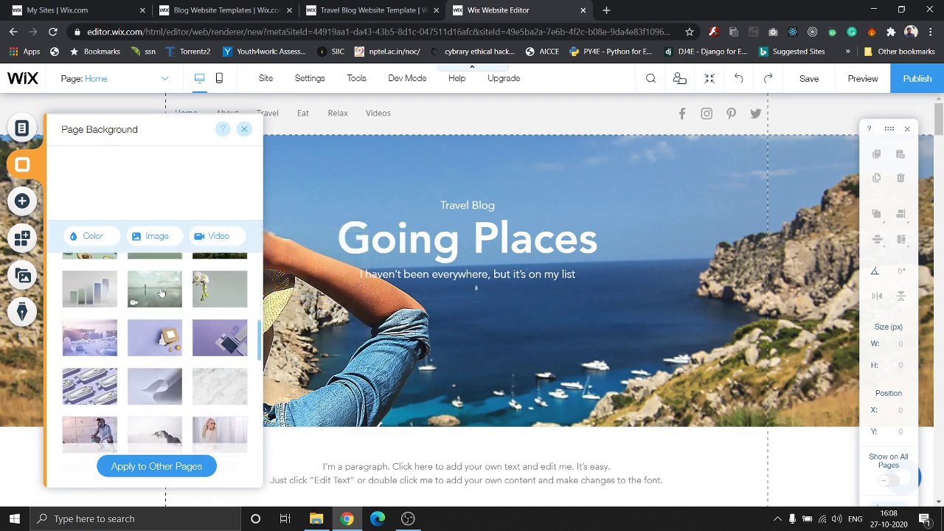
scroll(160, 293, up, 10)
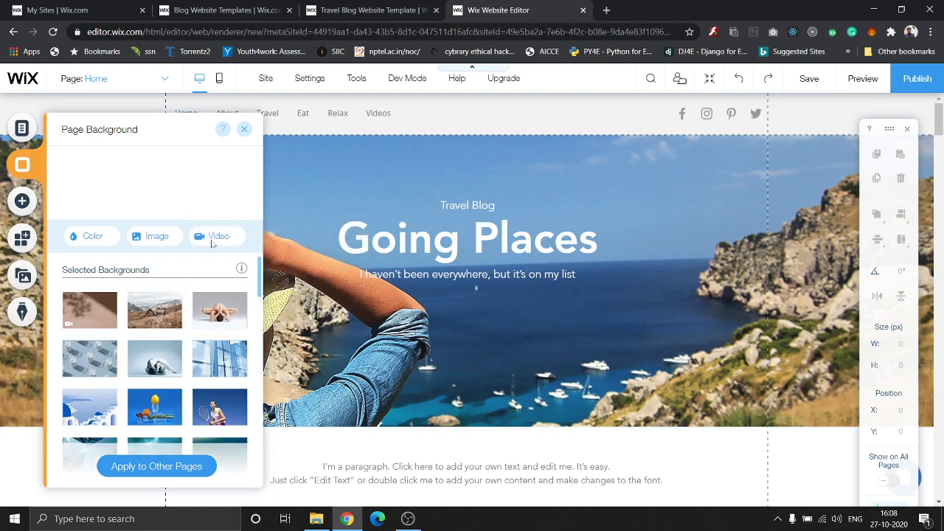
click(244, 129)
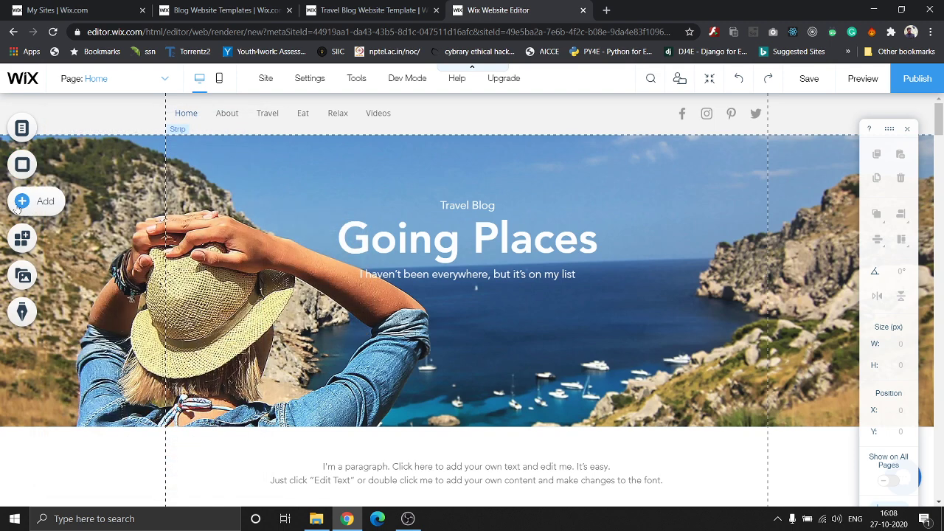
- Browse the Add panel's button styles and Interactive elements like slideshows and hover boxes
click(16, 208)
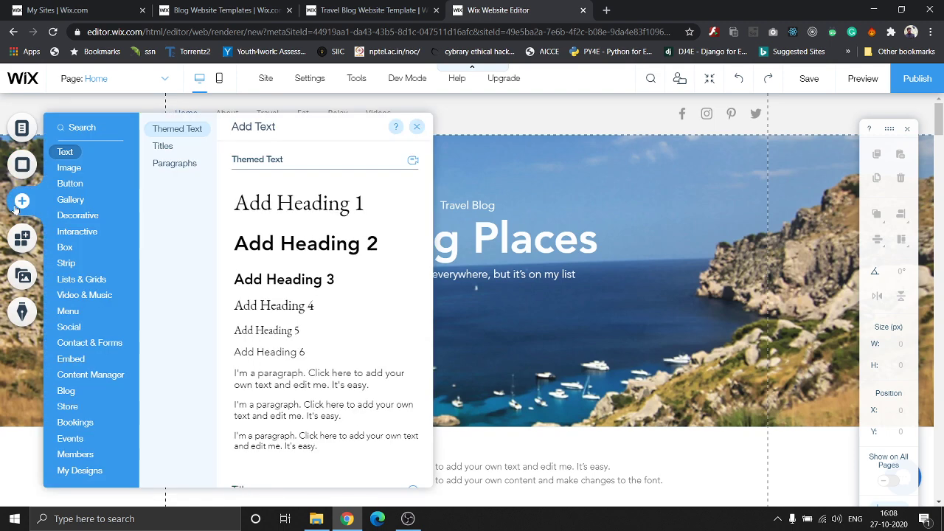
click(66, 200)
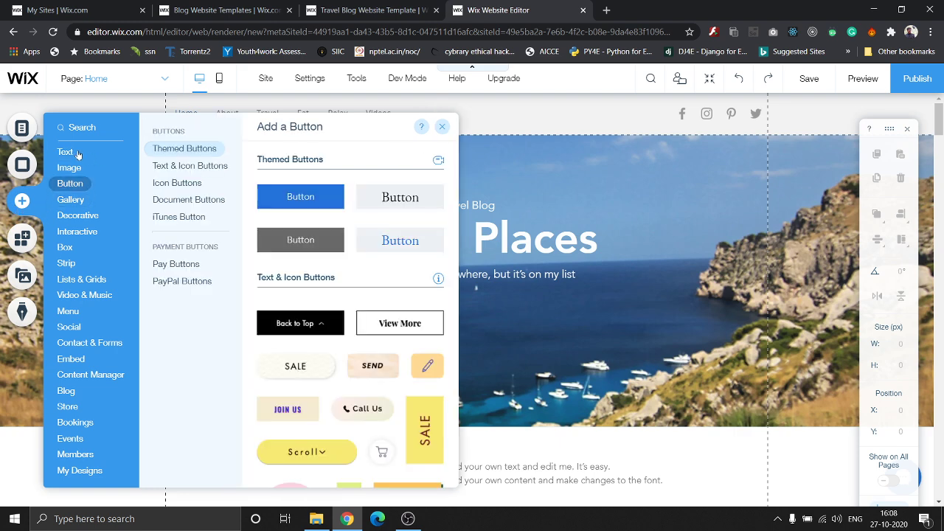
mouse_move(82, 176)
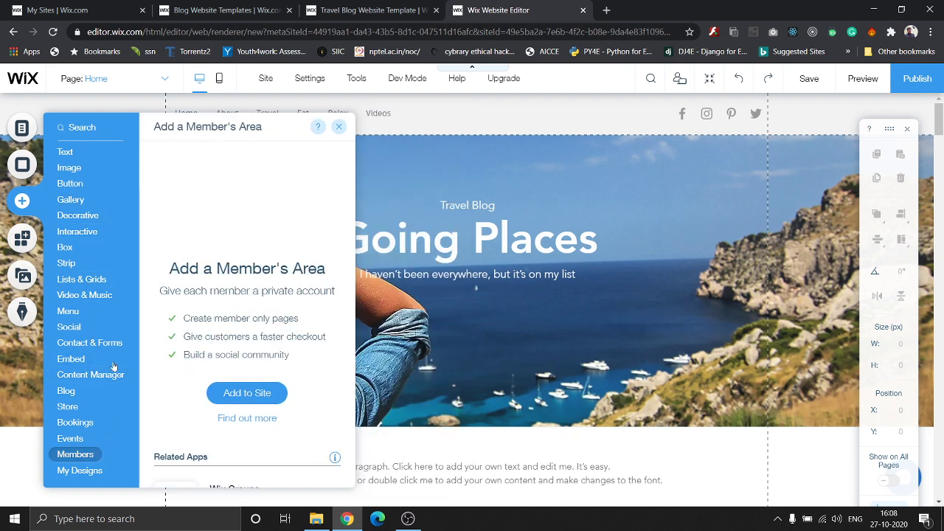
mouse_move(76, 364)
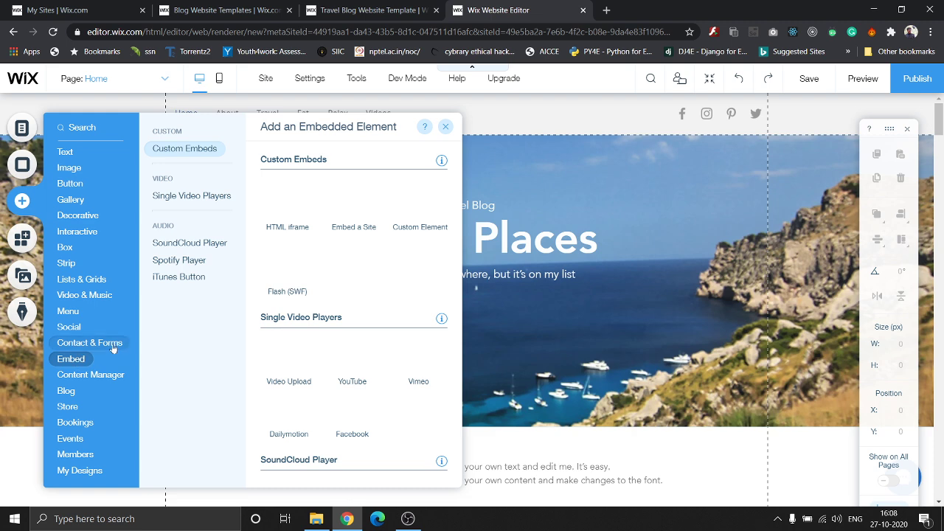
- Browse the App Market's Recommended and Trending Now apps, like PayPal Button and GetTraffic, then return to top
click(22, 238)
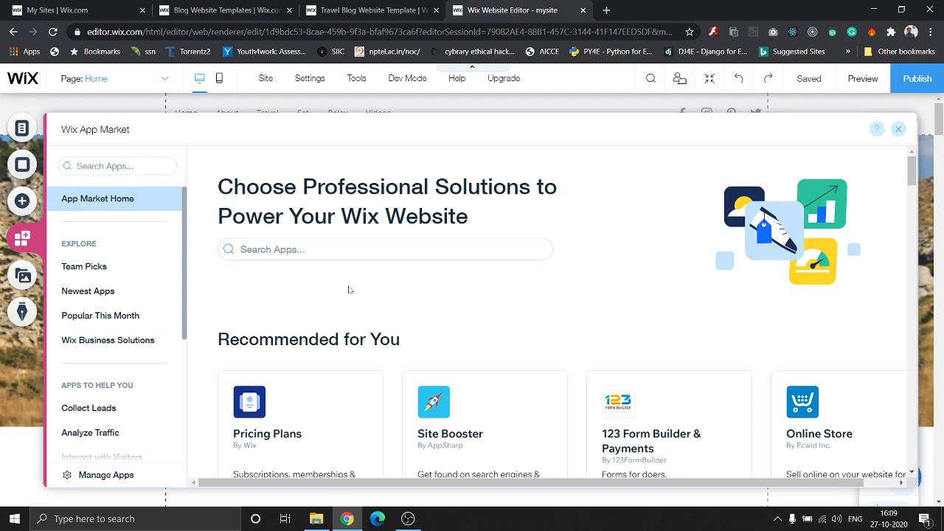
scroll(562, 276, down, 2)
scroll(652, 306, down, 2)
scroll(653, 306, down, 2)
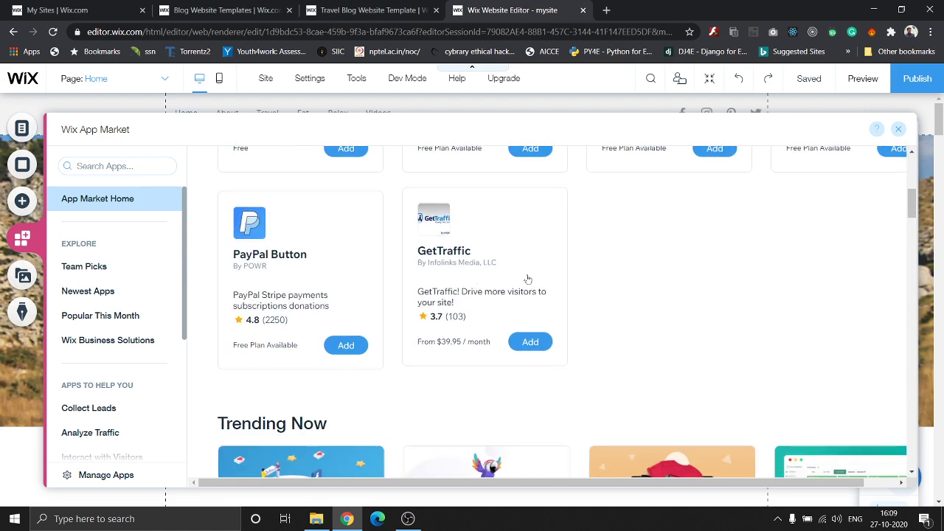
scroll(560, 284, down, 1)
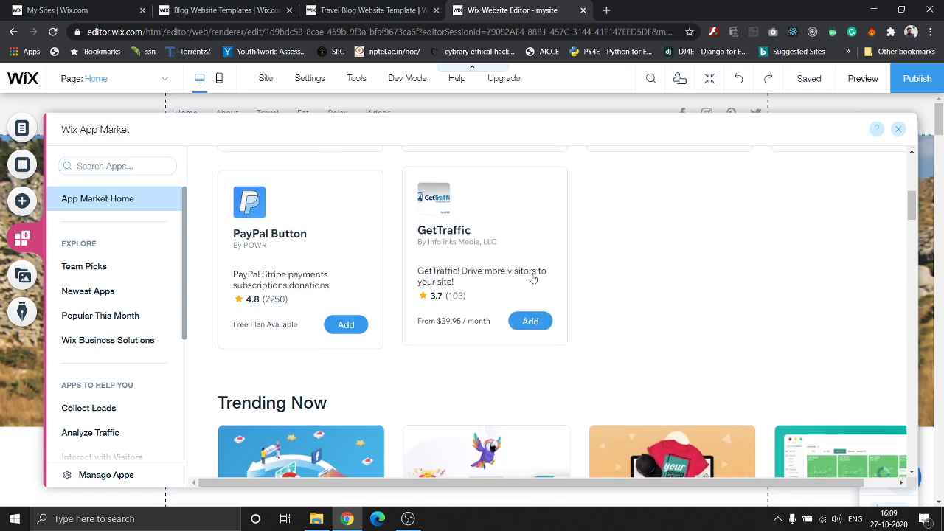
scroll(532, 277, down, 1)
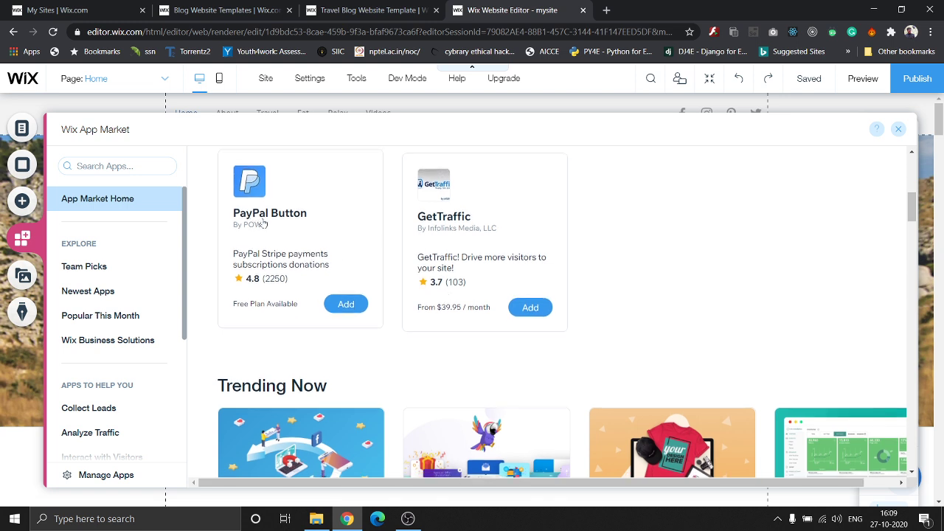
scroll(263, 224, up, 1)
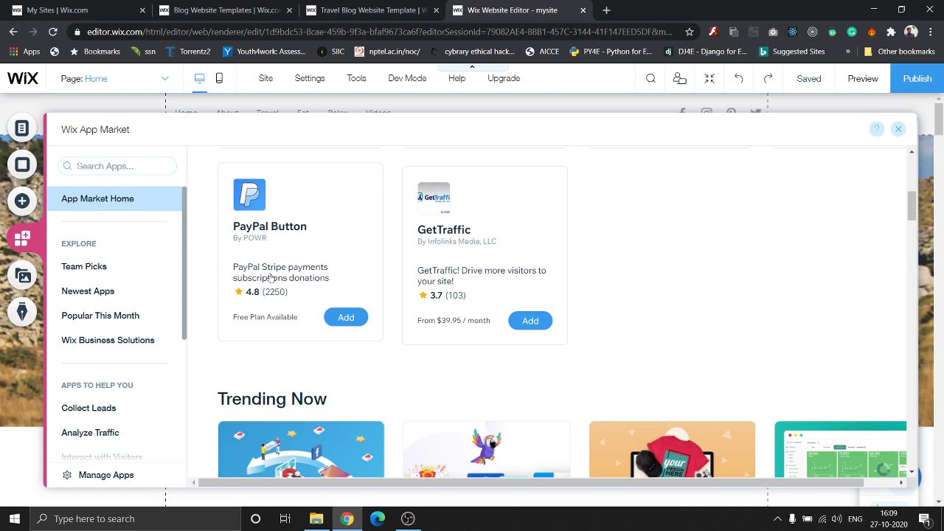
scroll(271, 278, down, 4)
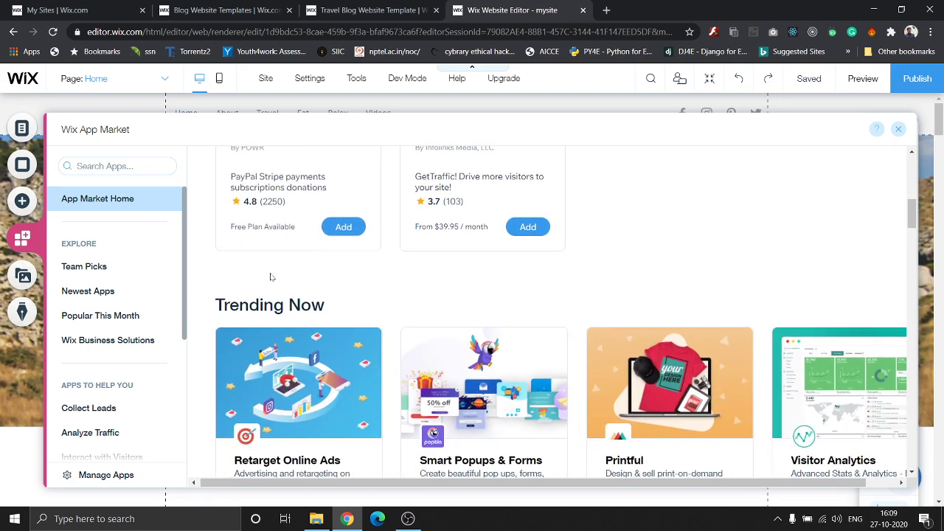
scroll(271, 278, up, 8)
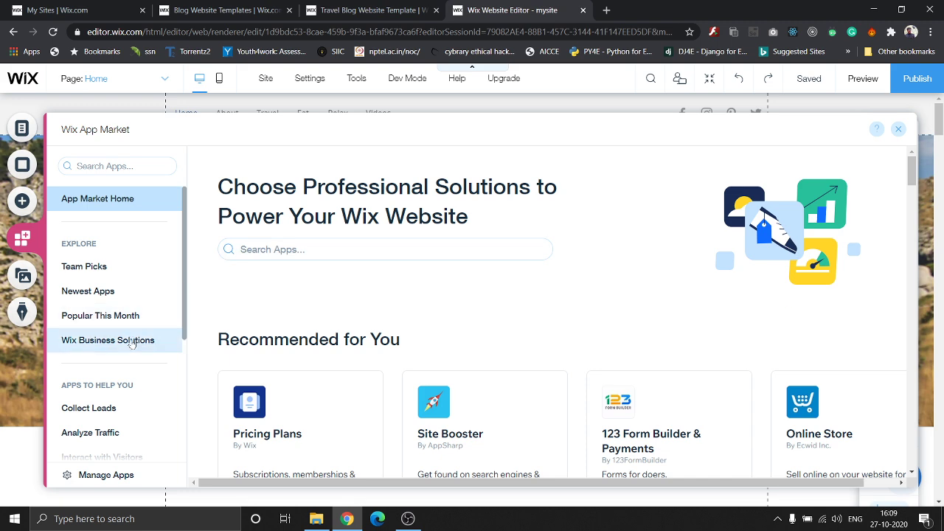
scroll(134, 341, down, 3)
scroll(132, 345, up, 3)
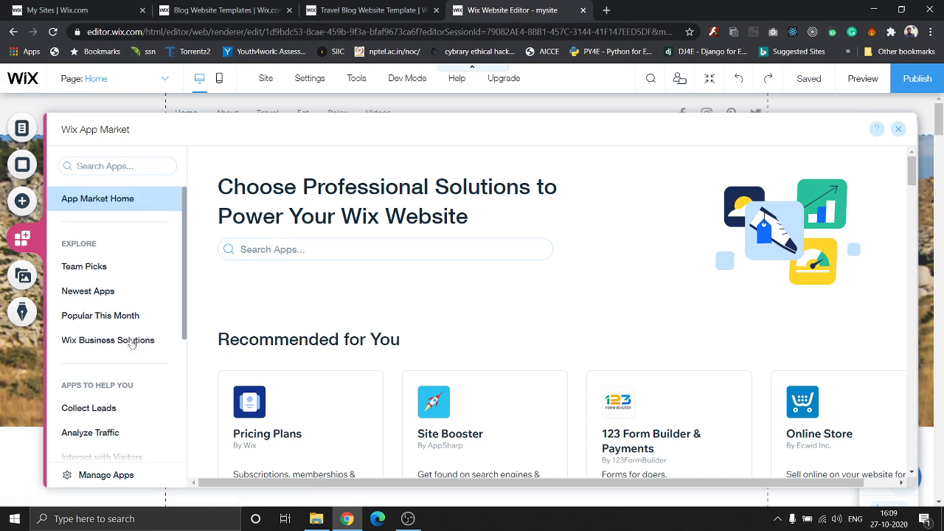
- Scroll through the Media panel's upload sources, free Wix media and Shutterstock images and videos
click(23, 276)
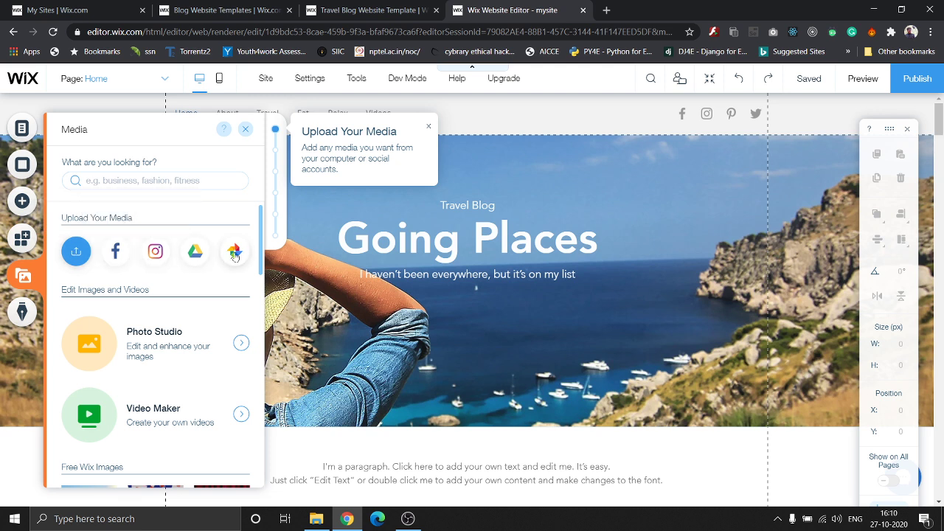
scroll(208, 286, down, 1)
scroll(209, 287, down, 1)
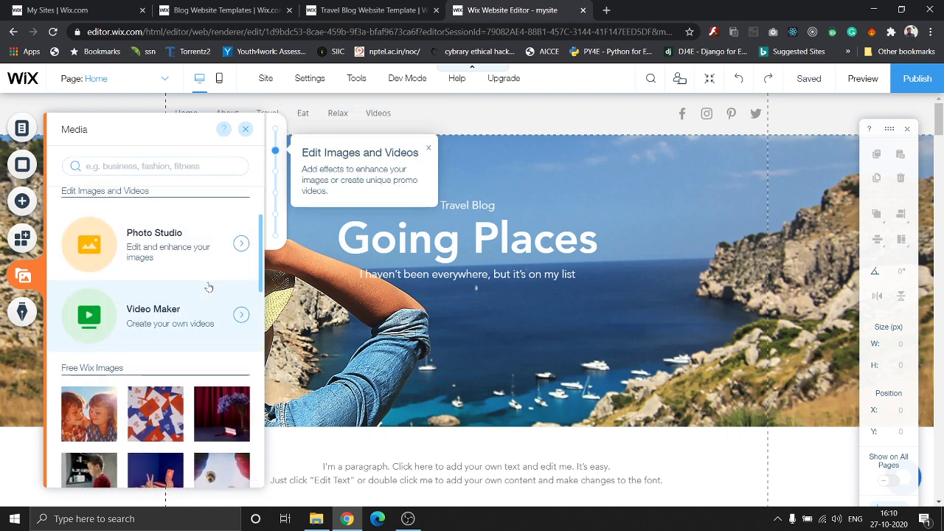
scroll(209, 287, down, 2)
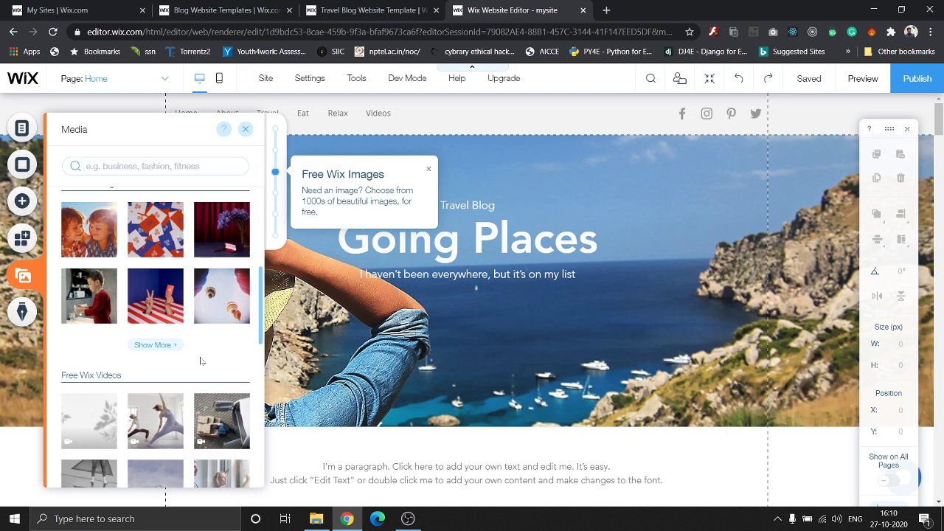
scroll(200, 361, up, 1)
scroll(200, 354, down, 1)
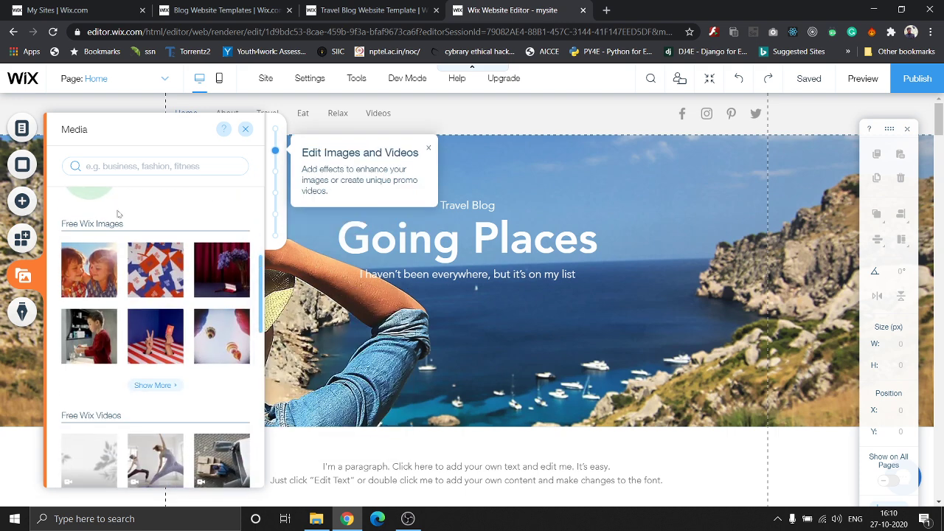
scroll(146, 231, down, 3)
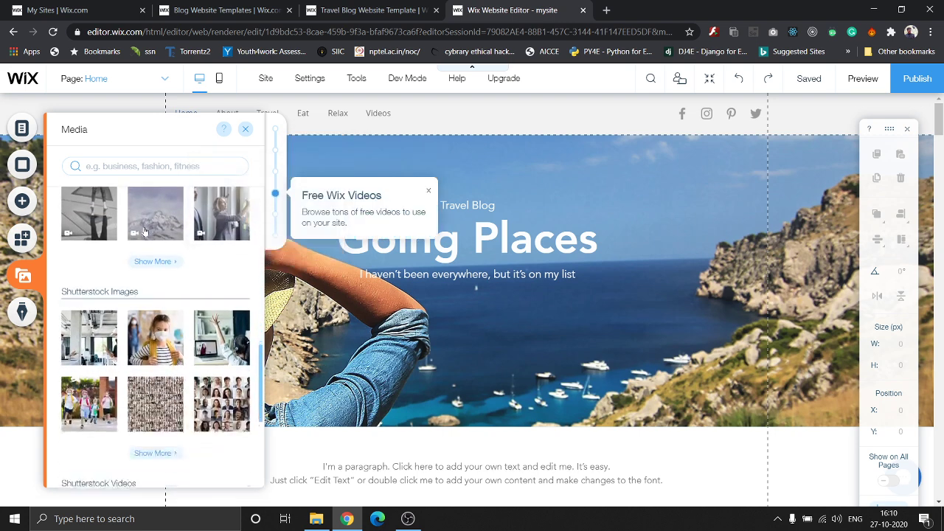
scroll(145, 231, down, 2)
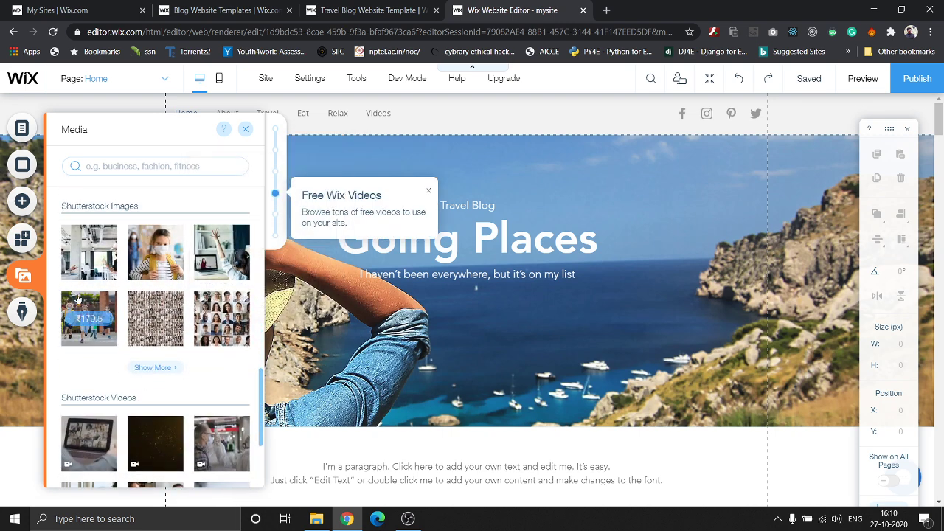
scroll(78, 306, down, 3)
mouse_move(78, 298)
scroll(111, 306, up, 10)
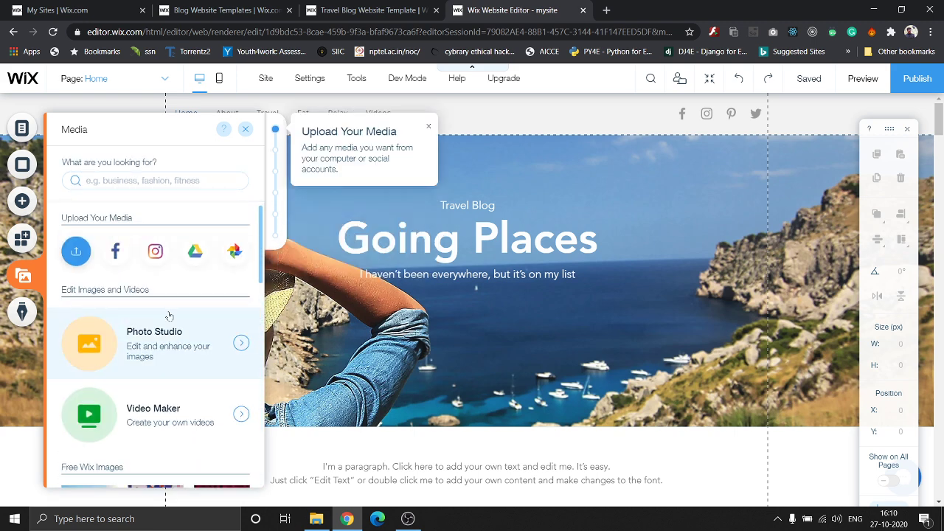
- Browse the Blog panel's Blog Pages, Add Blog Elements and Learn More sections
click(22, 313)
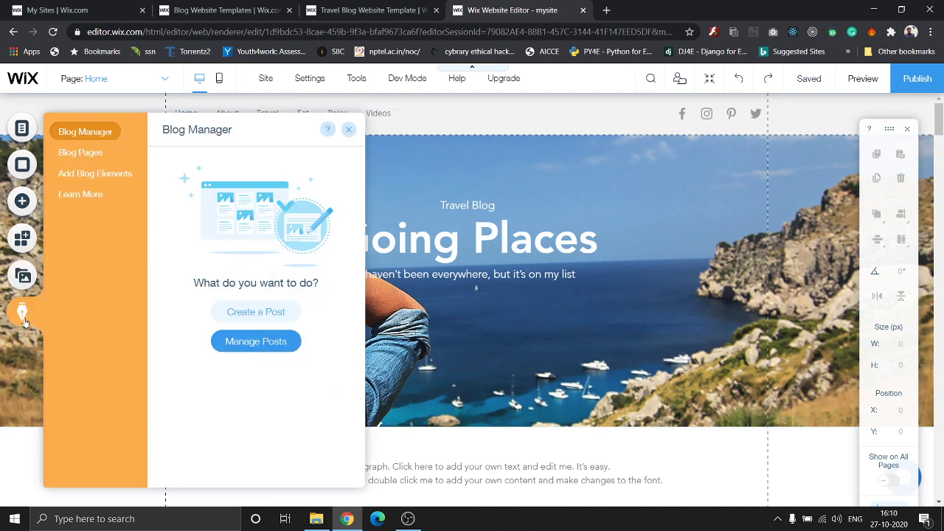
click(104, 158)
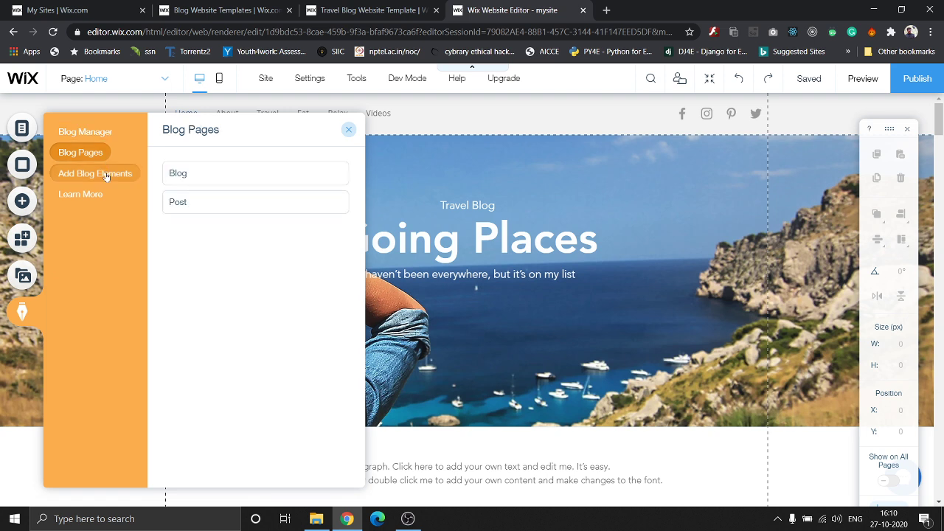
click(105, 174)
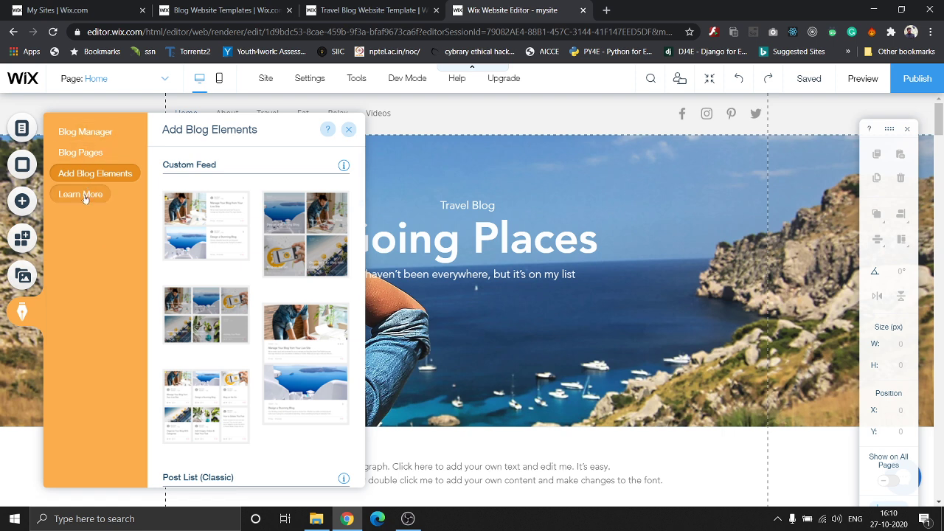
click(82, 196)
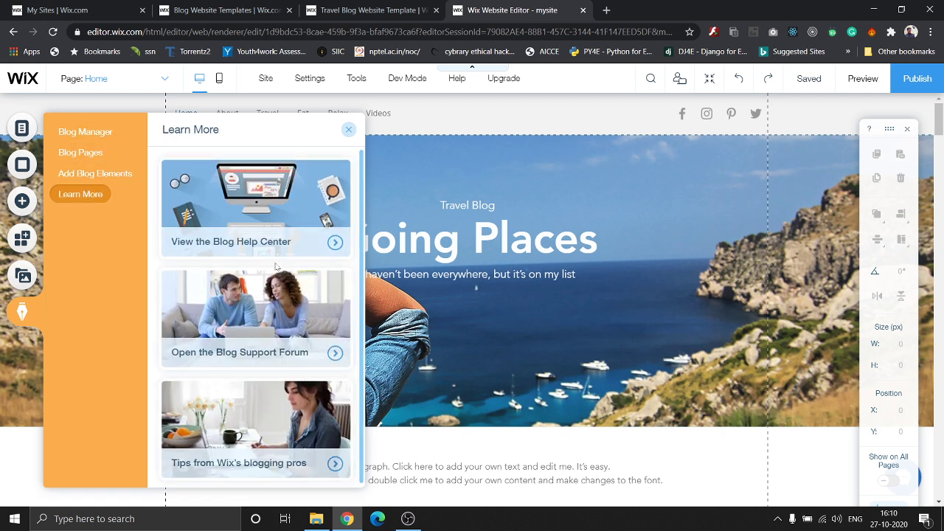
click(348, 129)
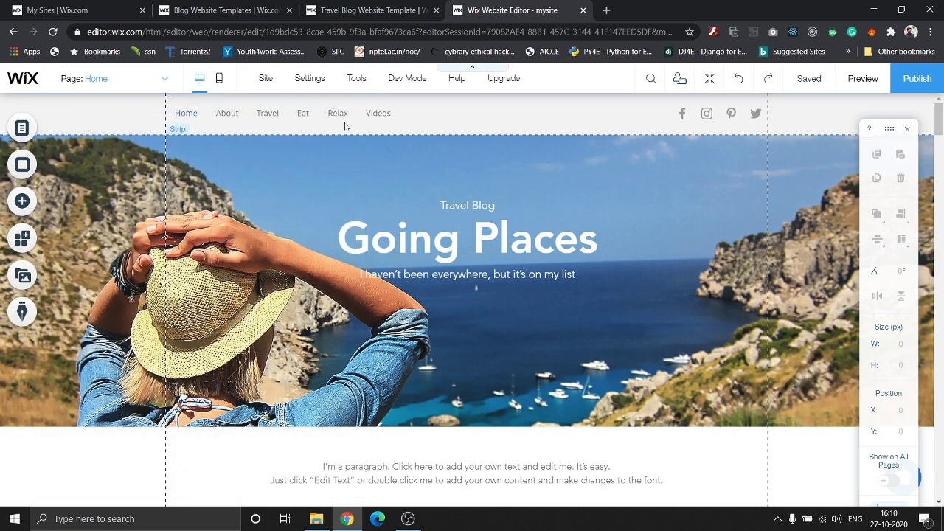